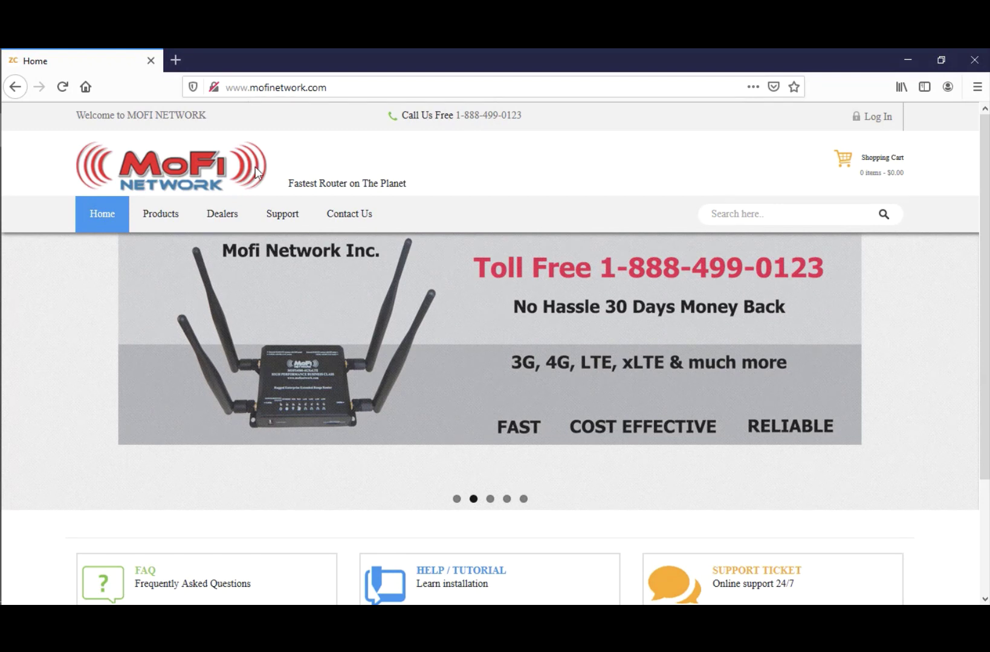
Step: Go to Support > Download > MOFI4500 4GXELTE V2 and scroll to the Firmware 3.8.6std section
{"action": "mouse_move", "coordinate": [287, 215]}
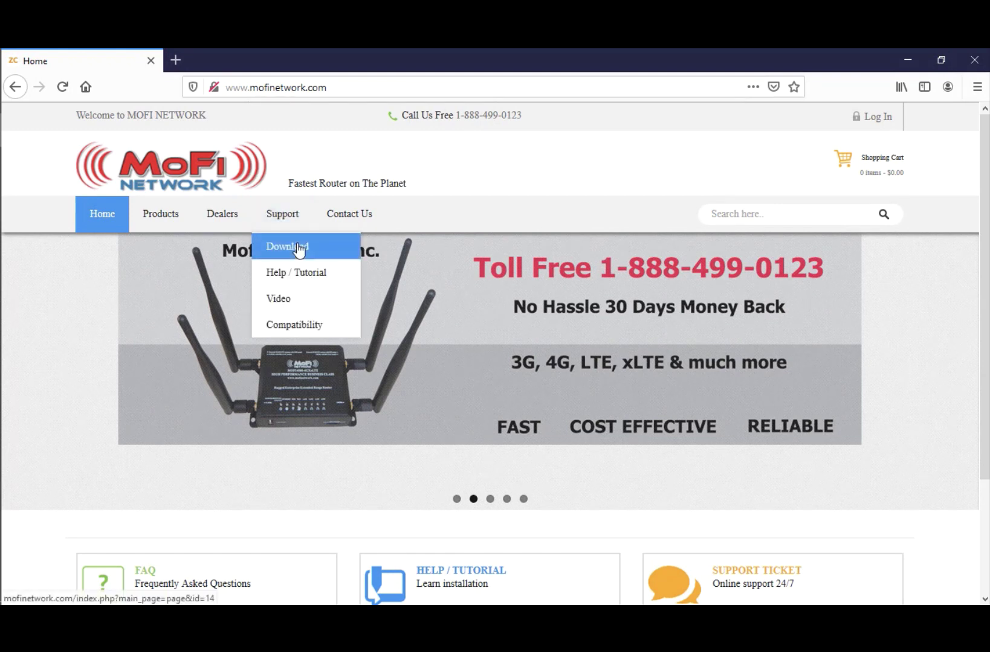
{"action": "left_click", "coordinate": [299, 247]}
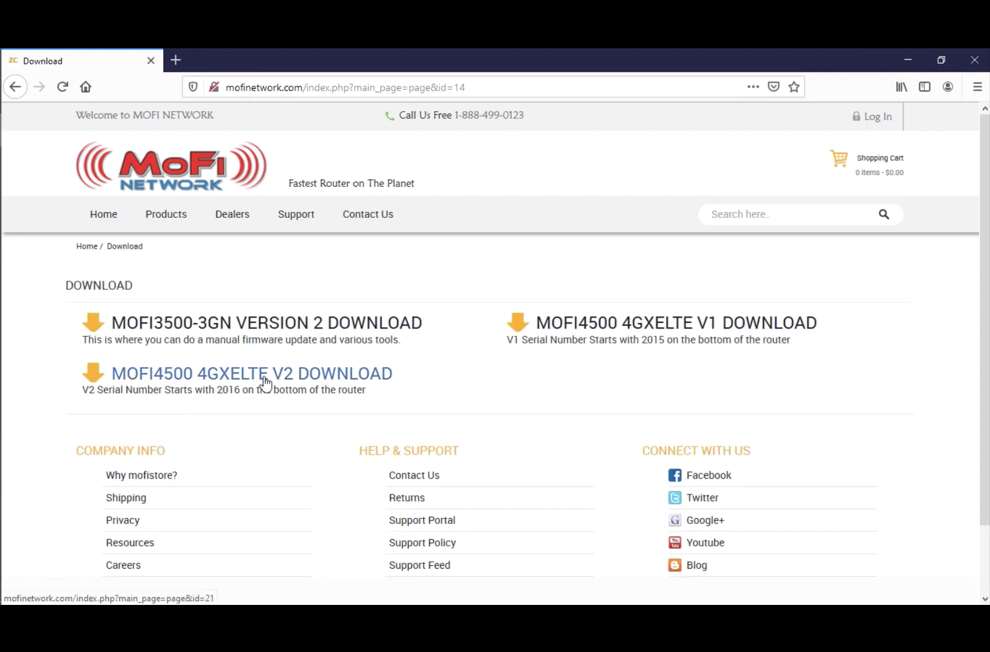
{"action": "left_click", "coordinate": [264, 383]}
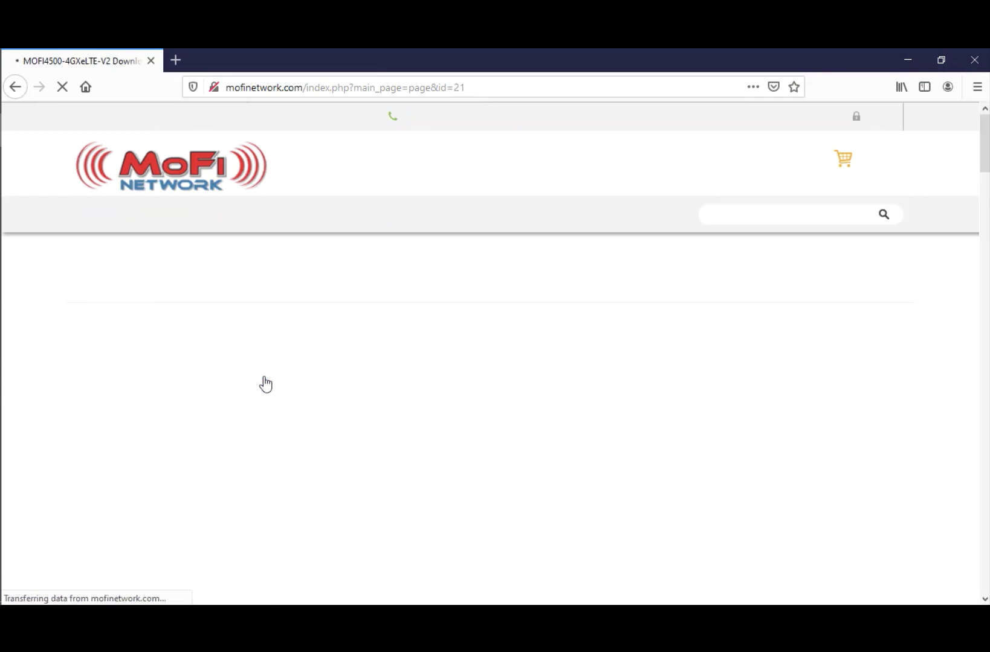
{"action": "scroll", "coordinate": [233, 356], "scroll_direction": "down", "scroll_amount": 6}
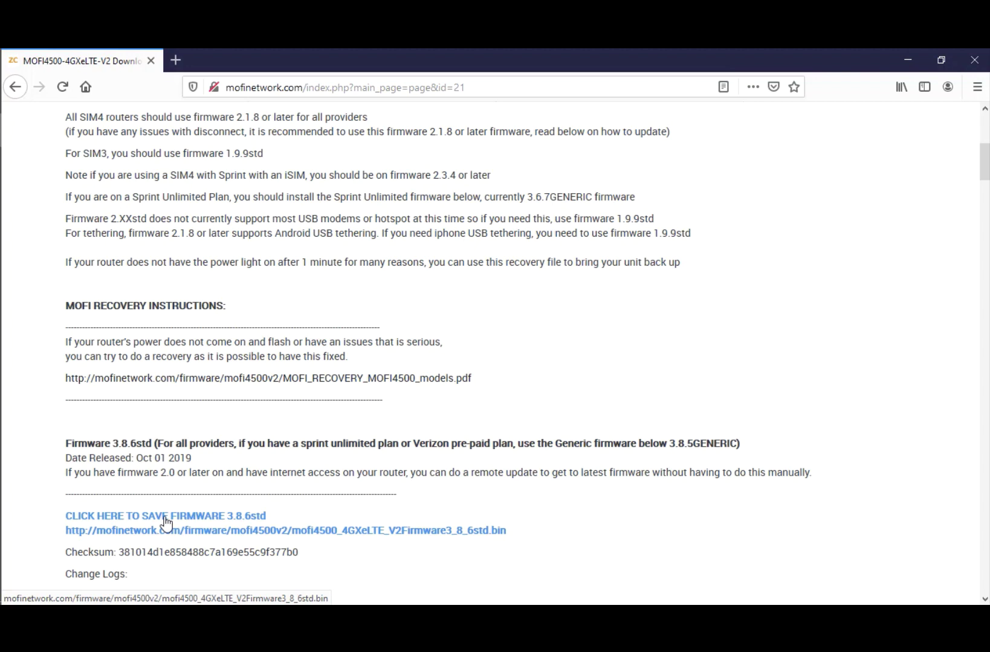
Step: Save the 15.5 MB firmware 3.8.6std .bin file and check it in the downloads list
{"action": "left_click", "coordinate": [167, 523]}
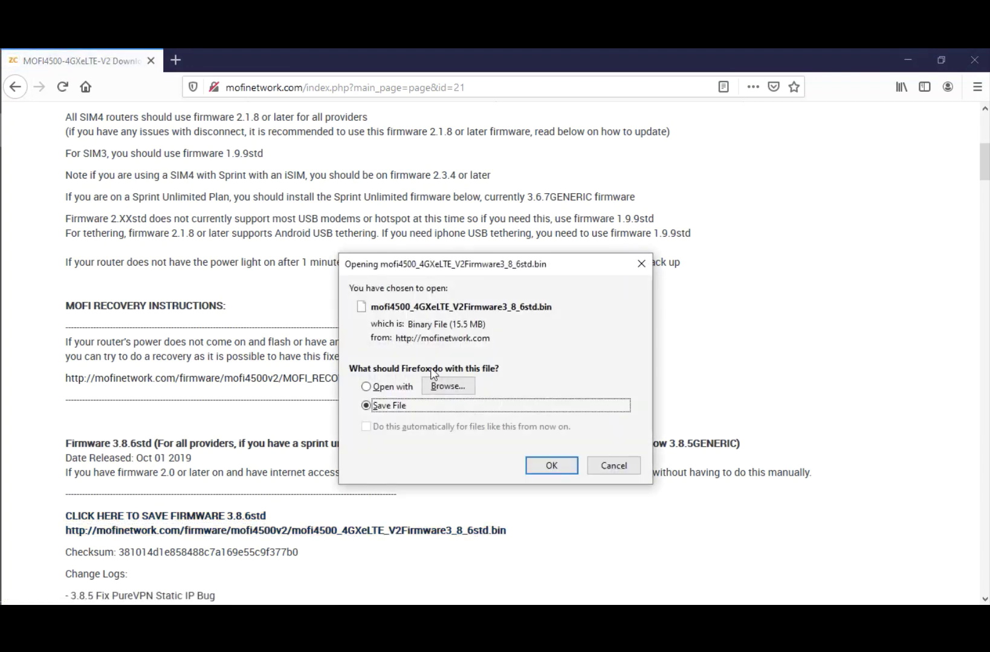
{"action": "left_click", "coordinate": [550, 468]}
{"action": "left_click", "coordinate": [878, 88]}
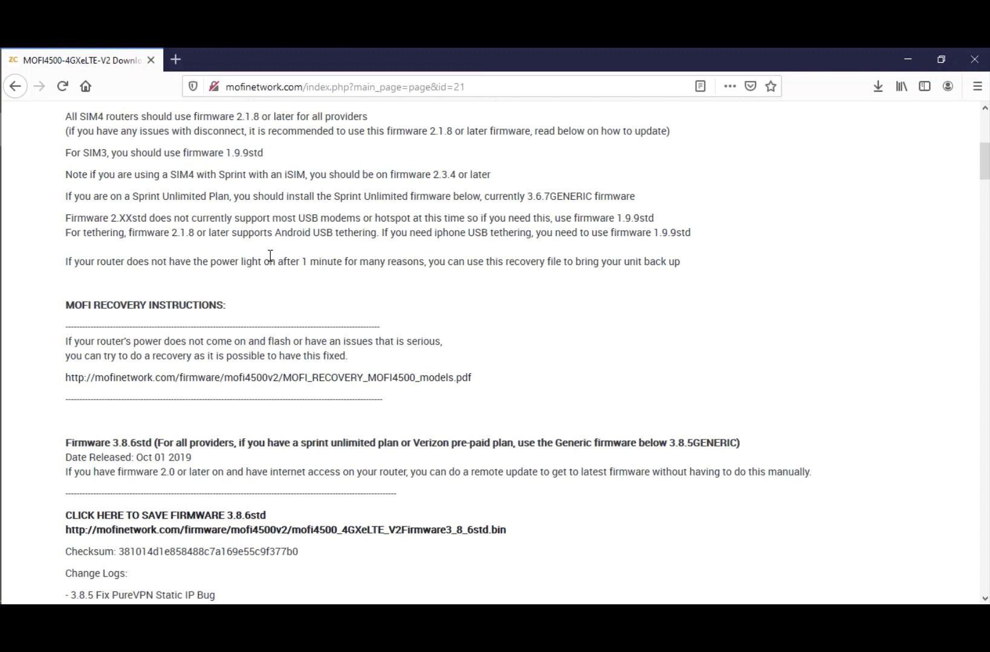
Step: Search the Windows Start menu for 'control'
{"action": "scroll", "coordinate": [269, 256], "scroll_direction": "up", "scroll_amount": 4}
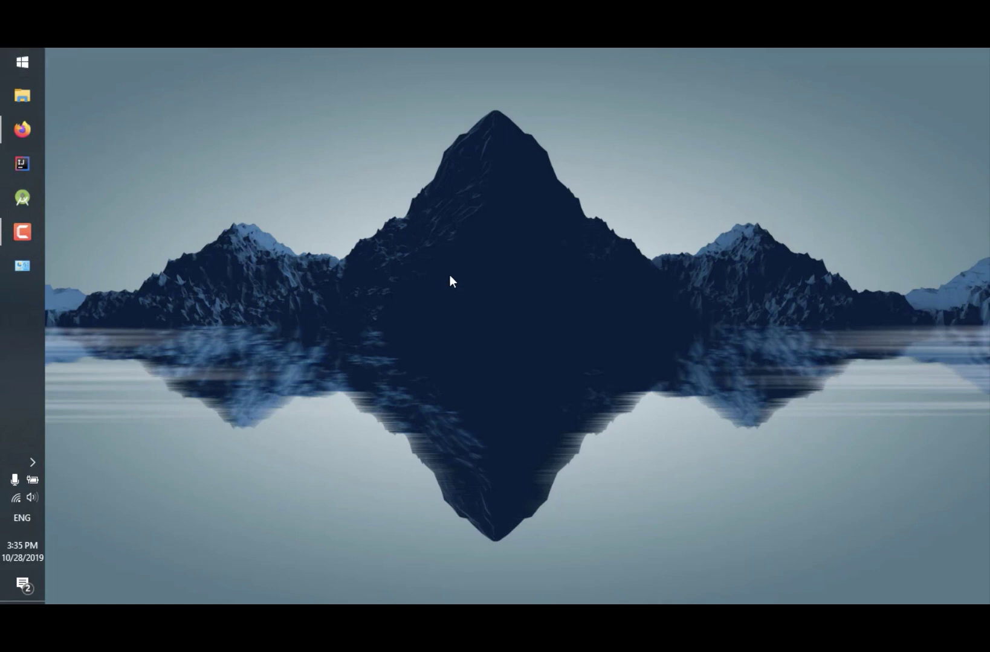
{"action": "key", "text": "super"}
{"action": "type", "text": "con"}
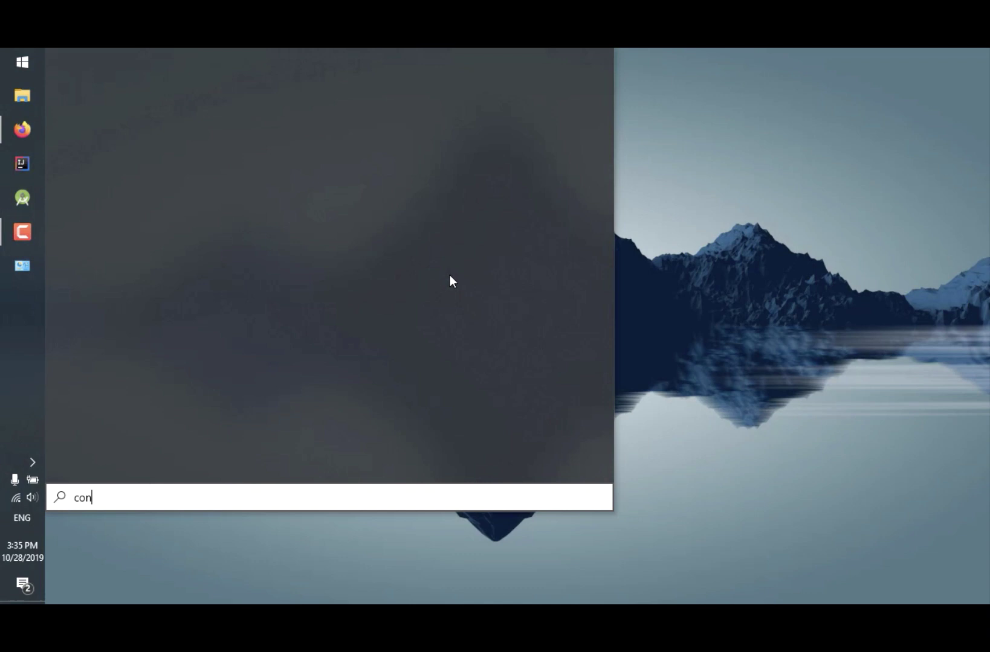
{"action": "type", "text": "trol"}
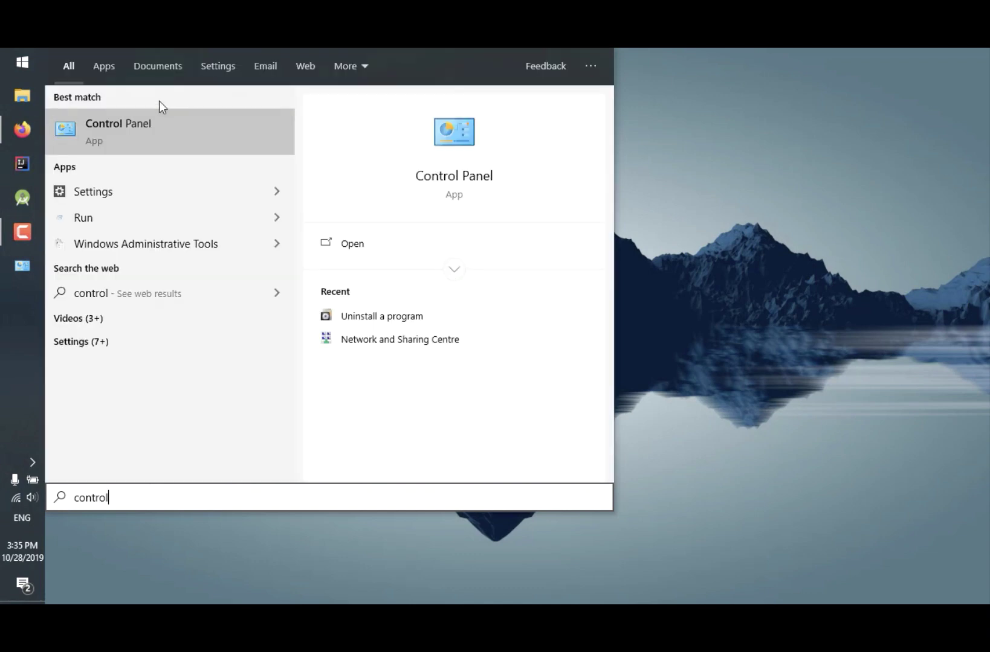
Step: Go from Control Panel through Network and Sharing Centre to Change adapter settings
{"action": "left_click", "coordinate": [151, 125]}
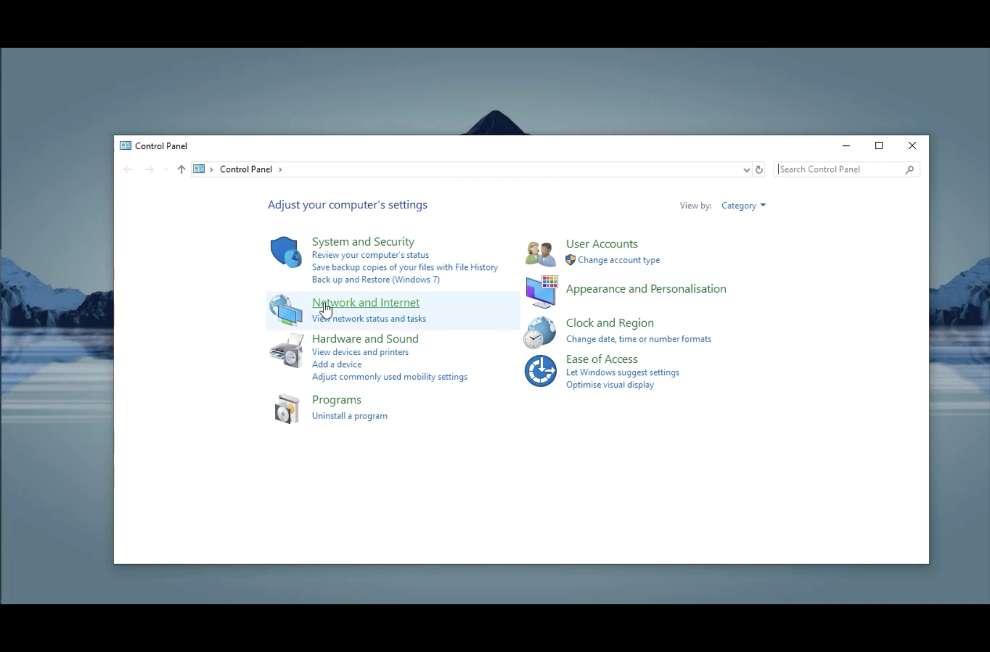
{"action": "left_click", "coordinate": [323, 303]}
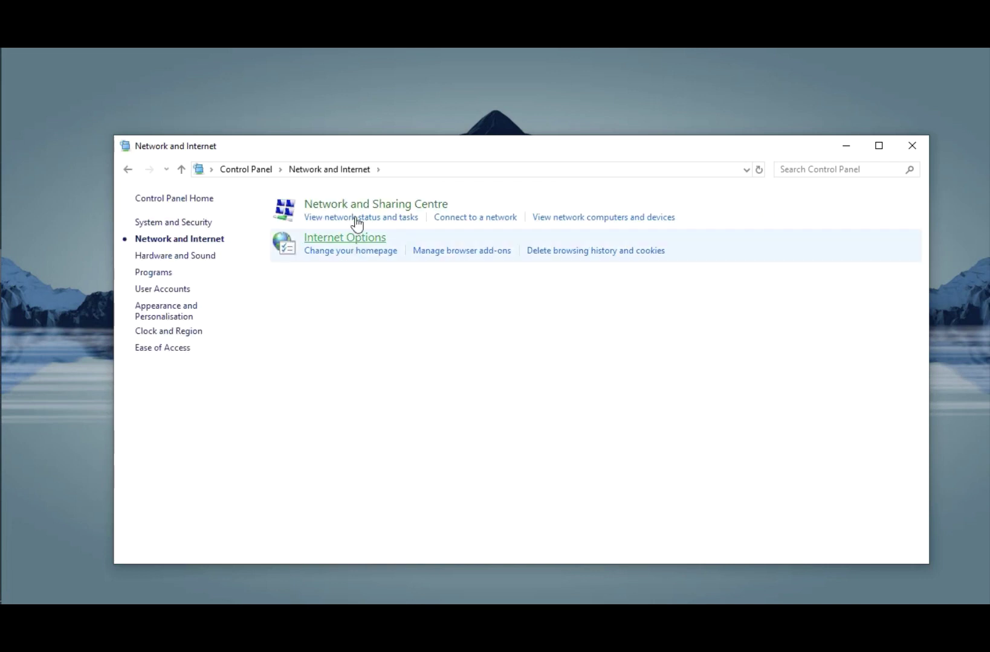
{"action": "left_click", "coordinate": [387, 211]}
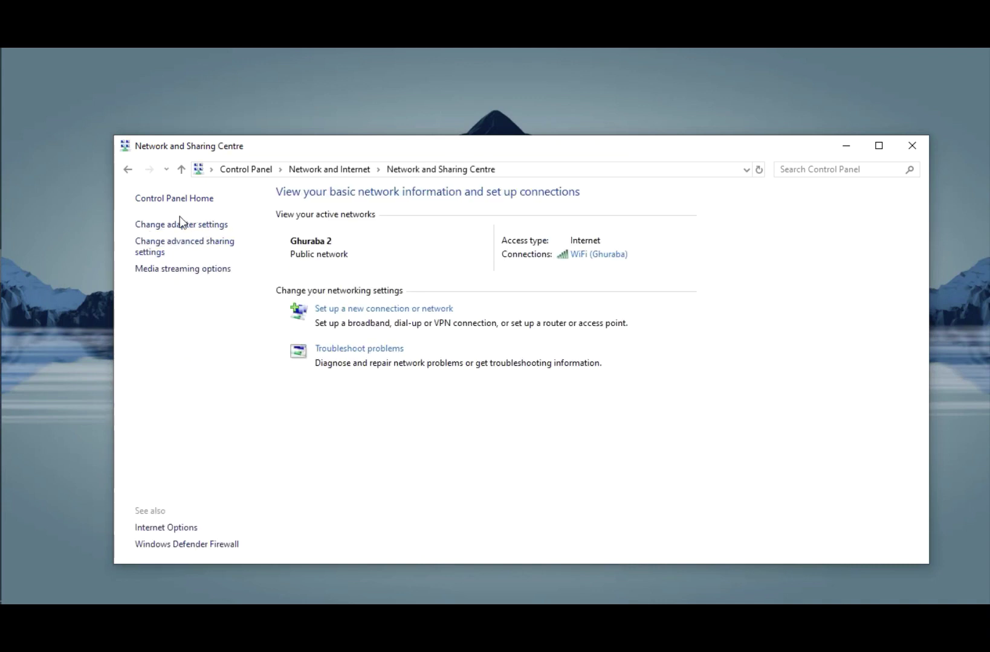
{"action": "left_click", "coordinate": [225, 228]}
{"action": "left_click_drag", "start_coordinate": [329, 172], "coordinate": [263, 132]}
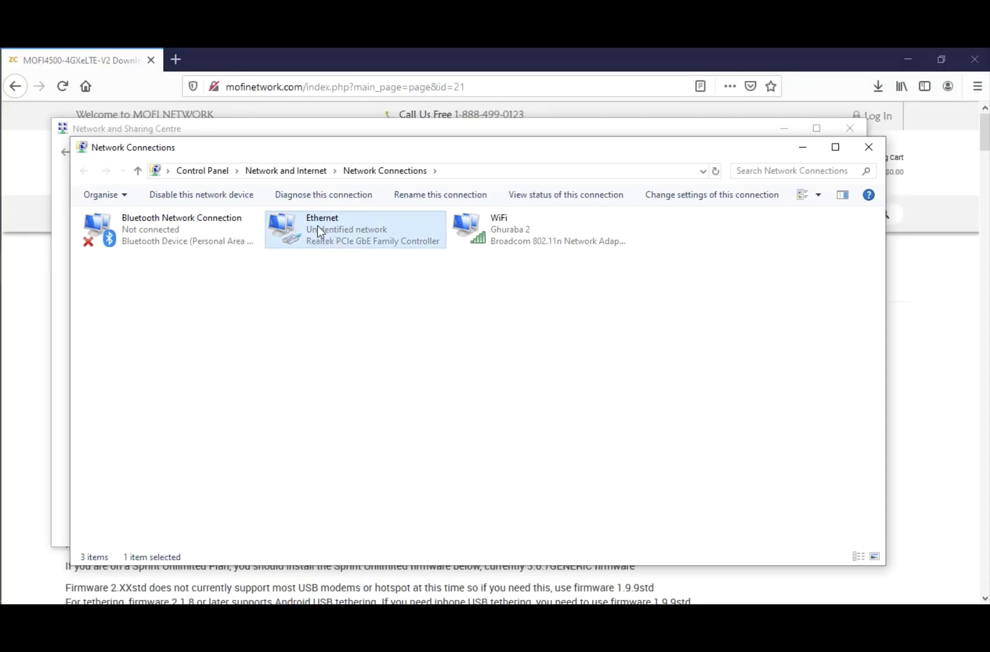
Step: Open the TCP/IPv4 properties from the Ethernet adapter's Properties
{"action": "right_click", "coordinate": [374, 236]}
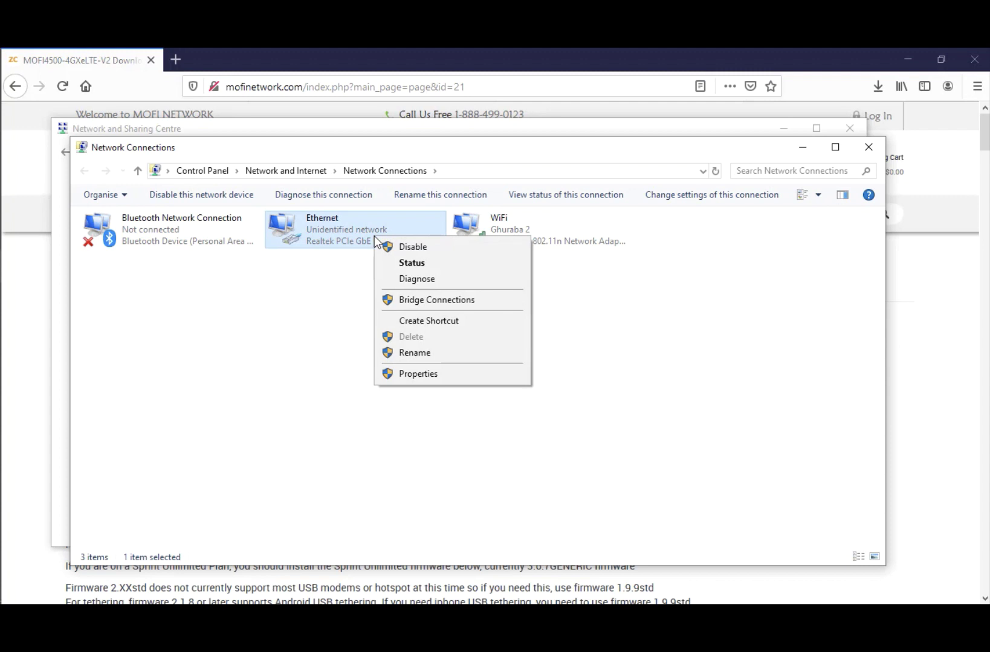
{"action": "left_click", "coordinate": [403, 376]}
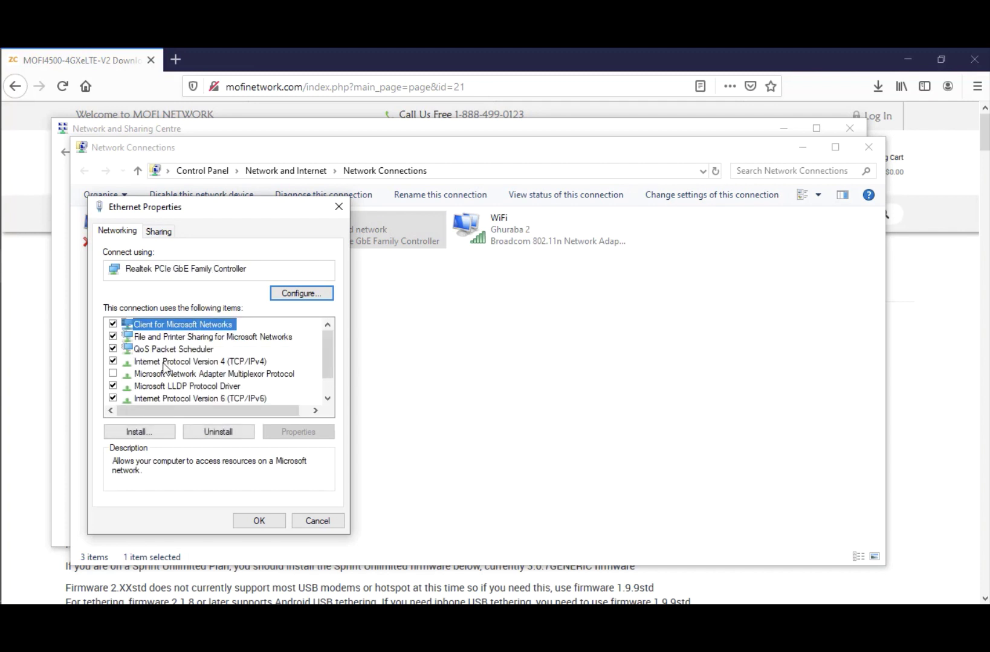
{"action": "left_click", "coordinate": [195, 362]}
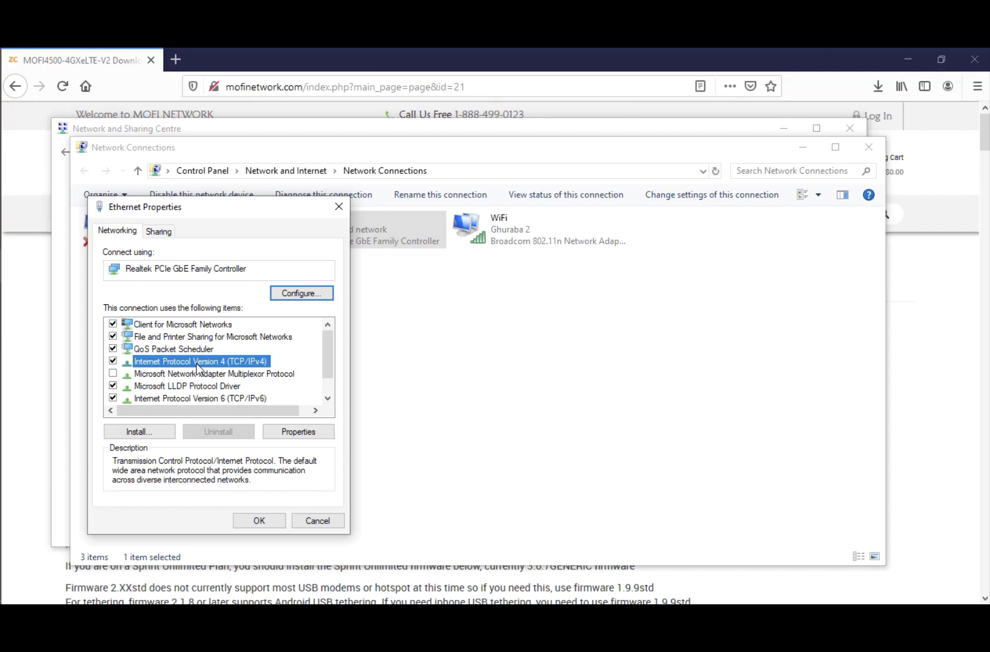
{"action": "left_click", "coordinate": [304, 435]}
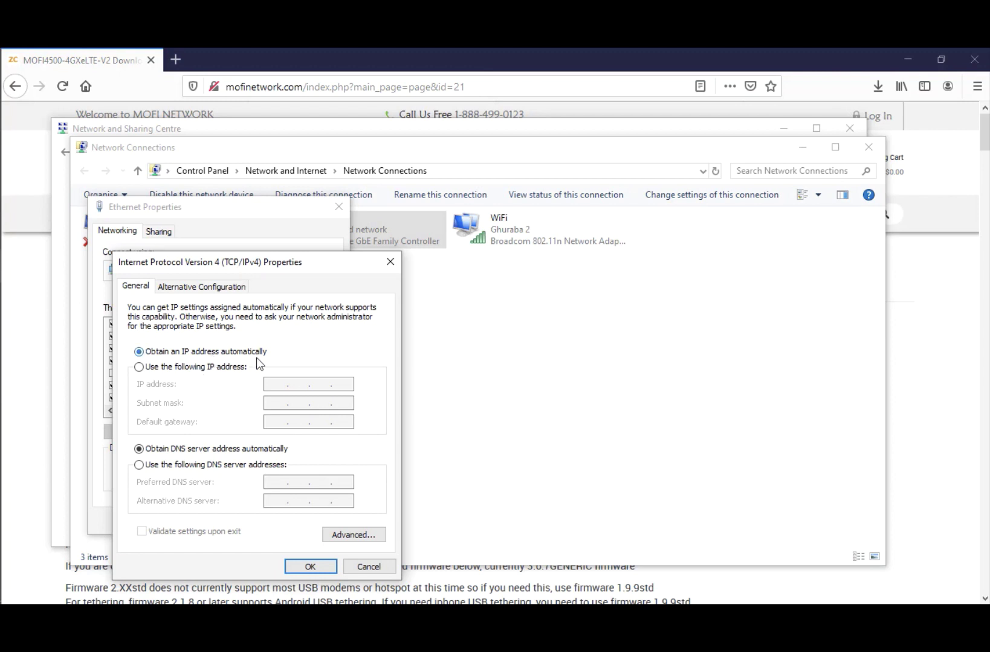
Step: Set Ethernet to static IP 192.168.1.7, mask 255.255.255.0, gateway 192.168.1.1, and close Network Connections
{"action": "left_click", "coordinate": [183, 367]}
{"action": "left_click", "coordinate": [277, 384]}
{"action": "type", "text": "192.168.1.7"}
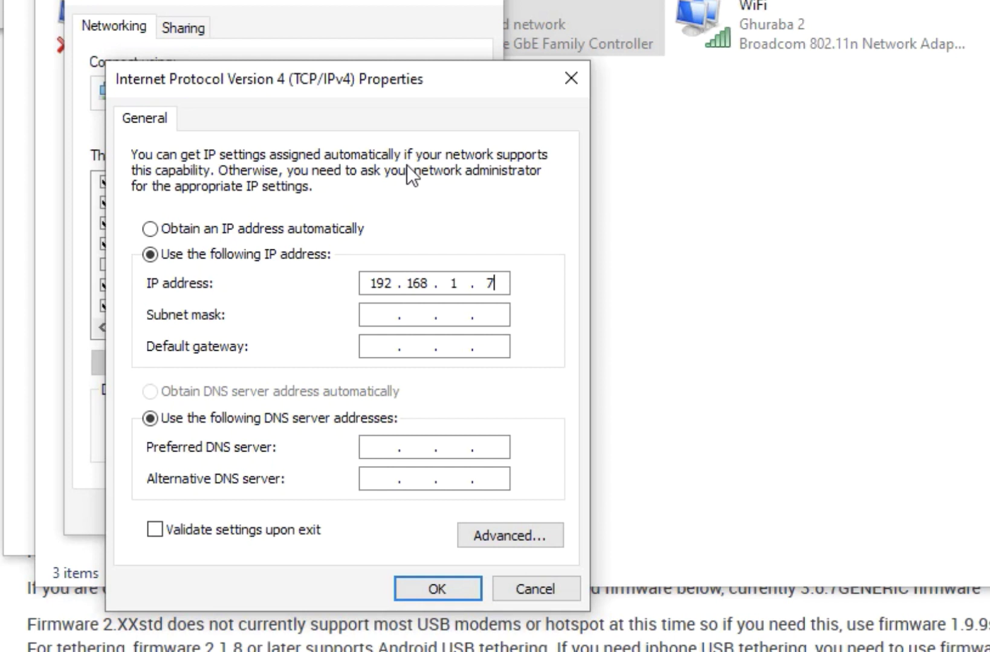
{"action": "key", "text": "Tab"}
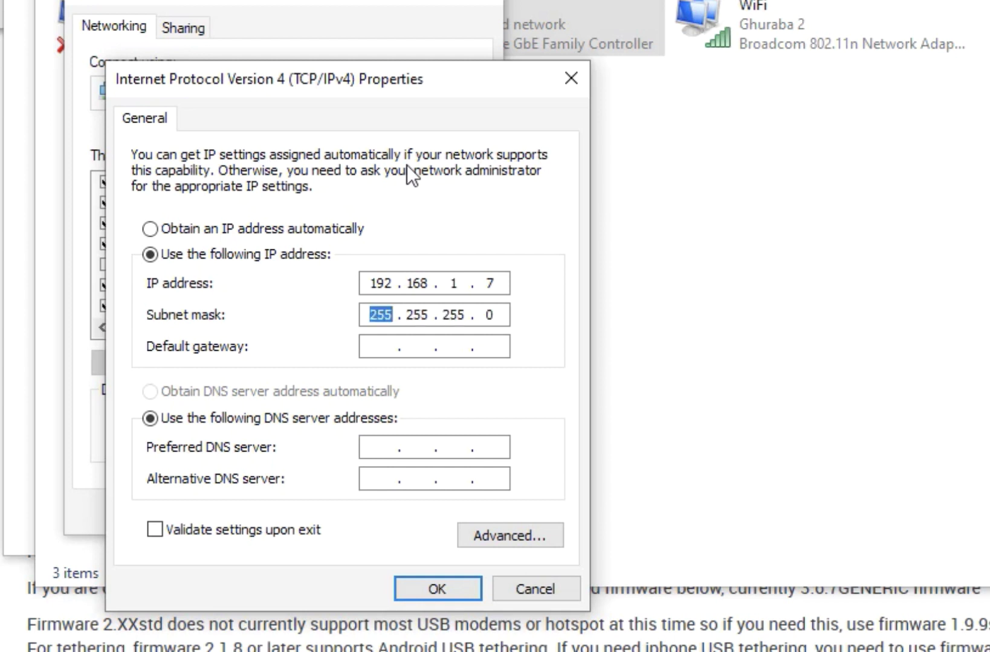
{"action": "type", "text": "25525"}
{"action": "type", "text": "5255"}
{"action": "type", "text": "0"}
{"action": "type", "text": "192 . . ."}
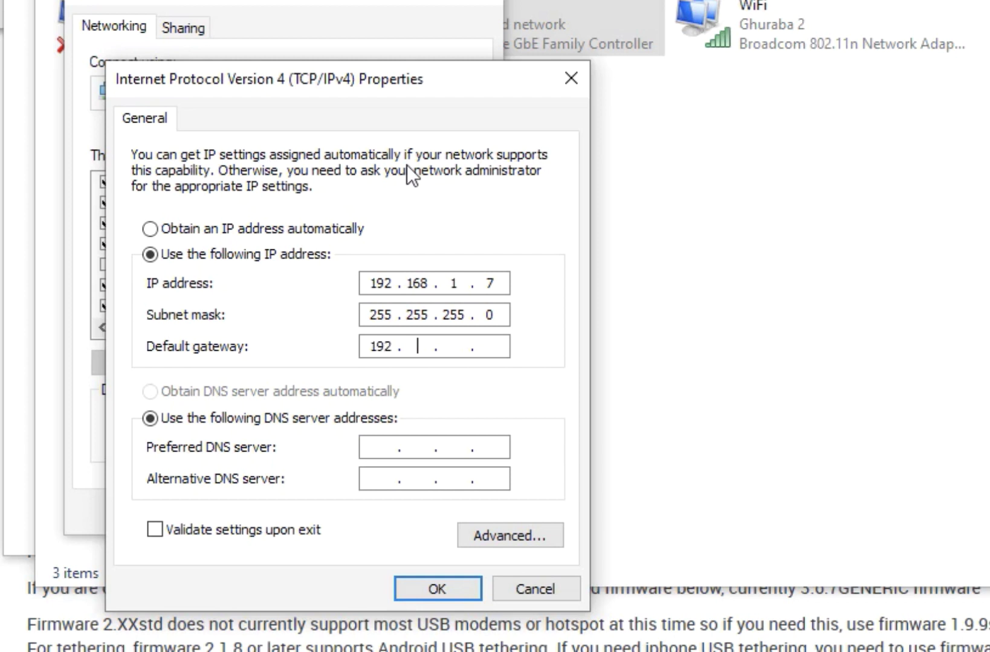
{"action": "type", "text": "168"}
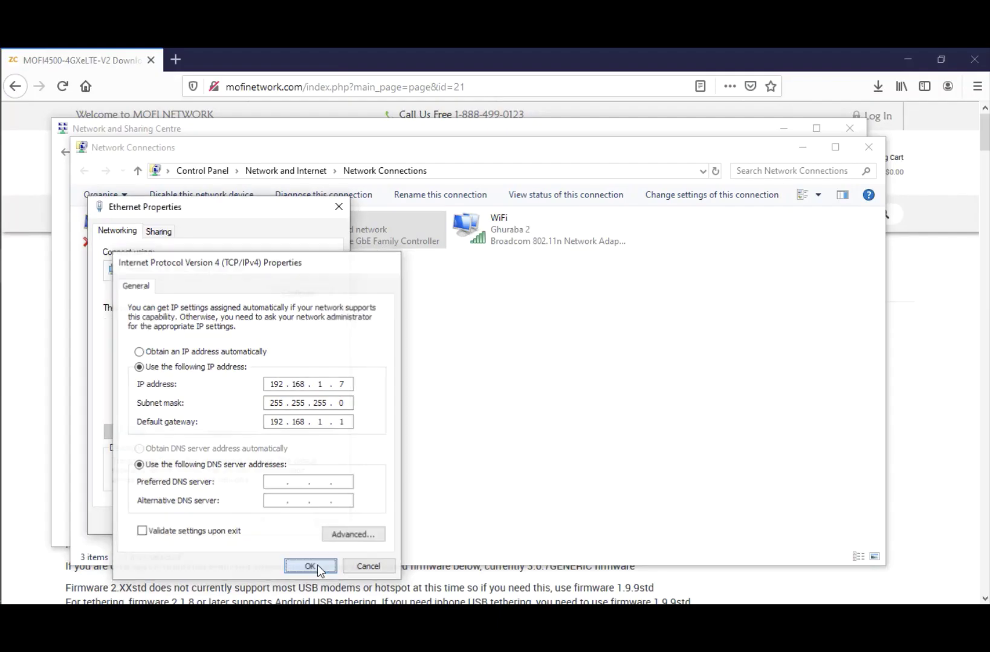
{"action": "left_click", "coordinate": [433, 586]}
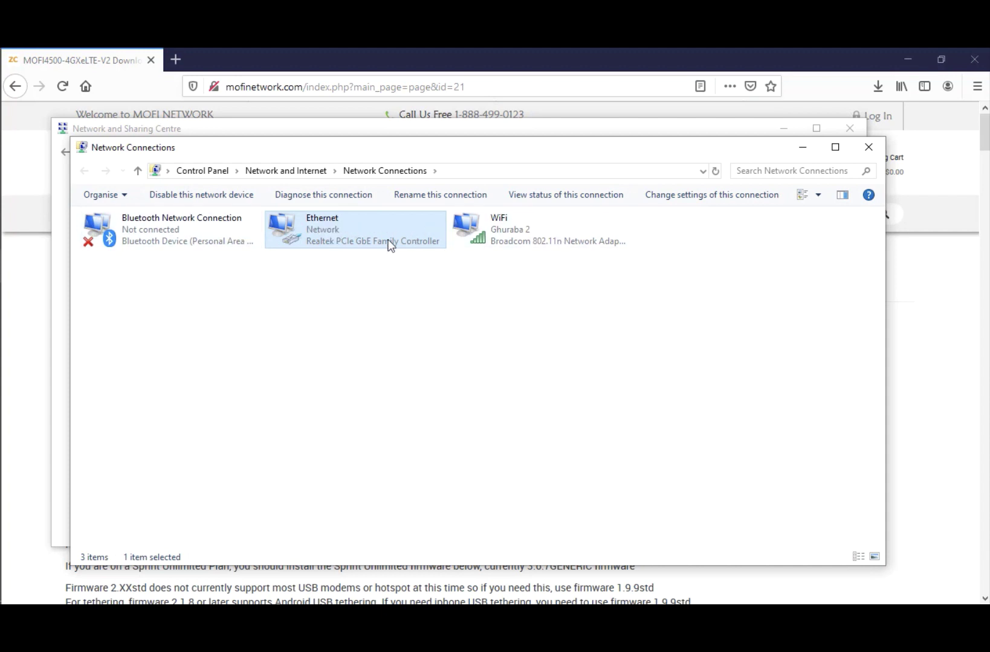
{"action": "left_click", "coordinate": [796, 147]}
Step: Load 192.168.1.1 in a new Firefox tab to reach the router's recovery page
{"action": "left_click", "coordinate": [784, 131]}
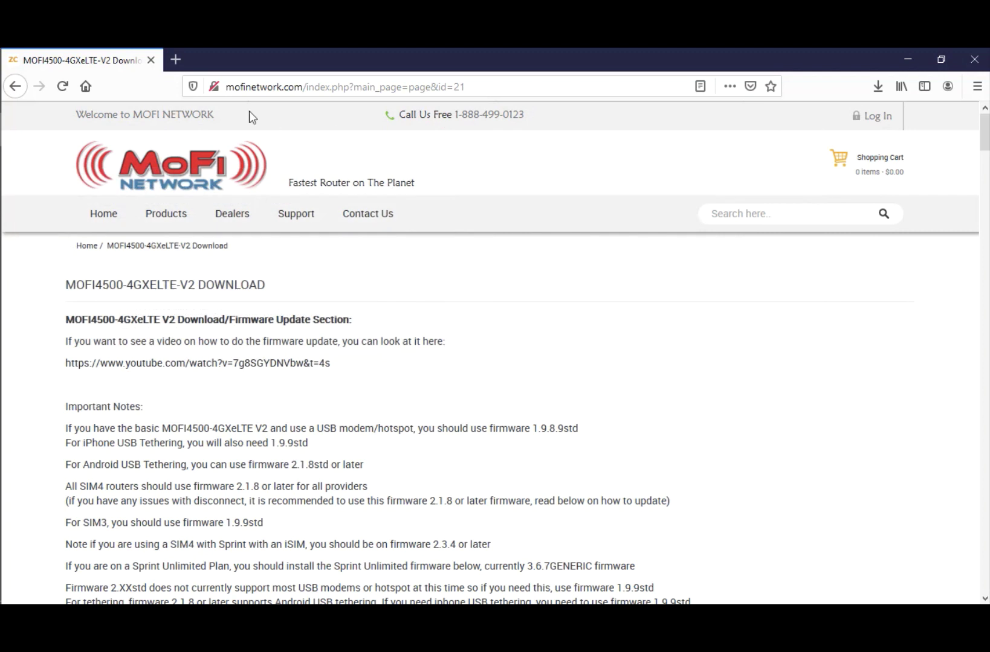
{"action": "left_click", "coordinate": [175, 59]}
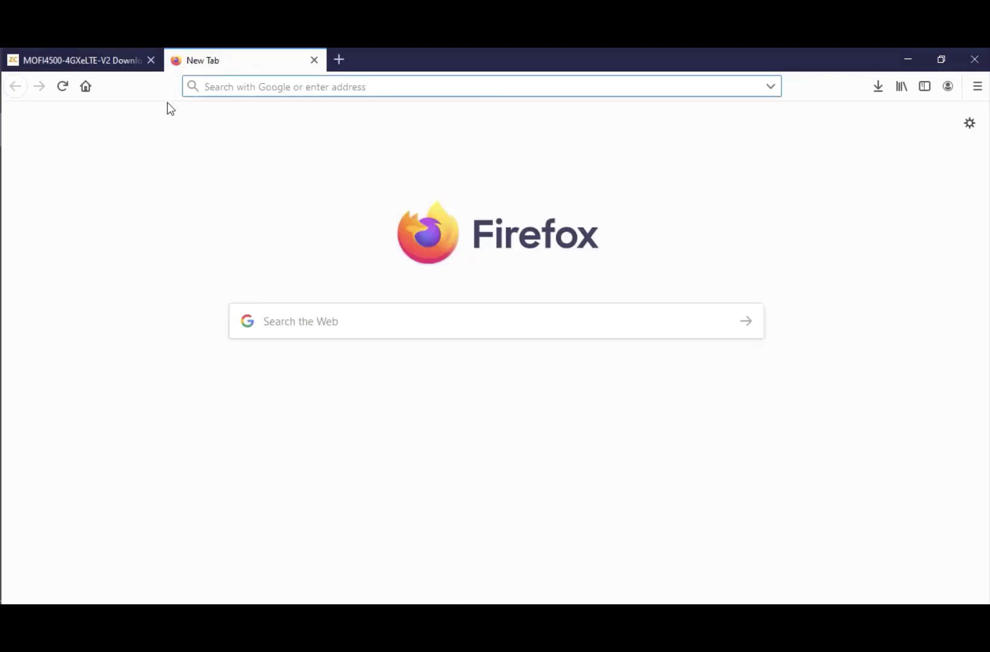
{"action": "type", "text": "192.168.1.1"}
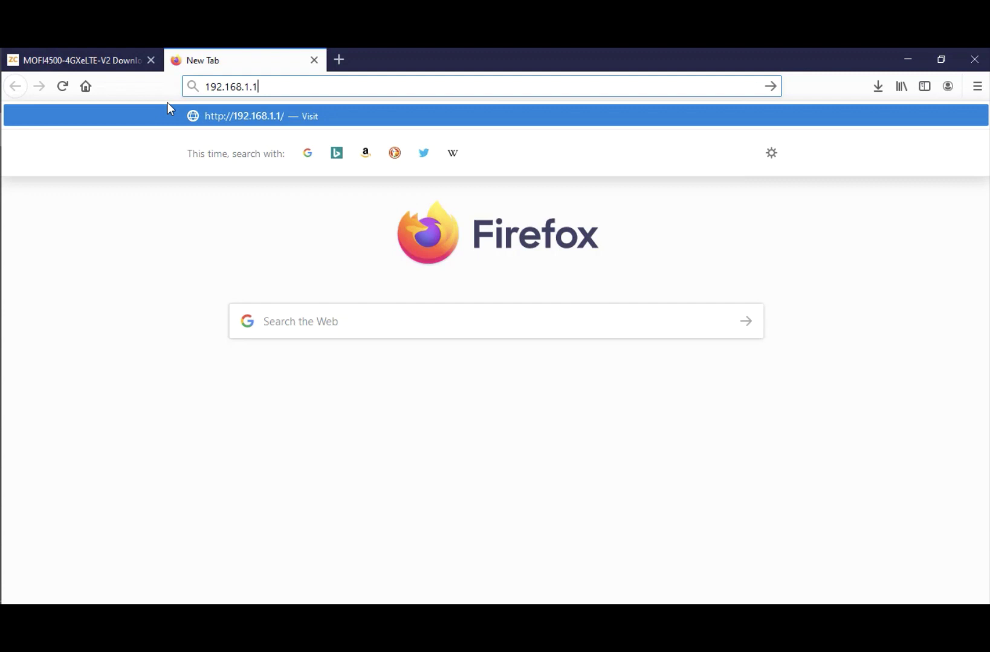
{"action": "key", "text": "Return"}
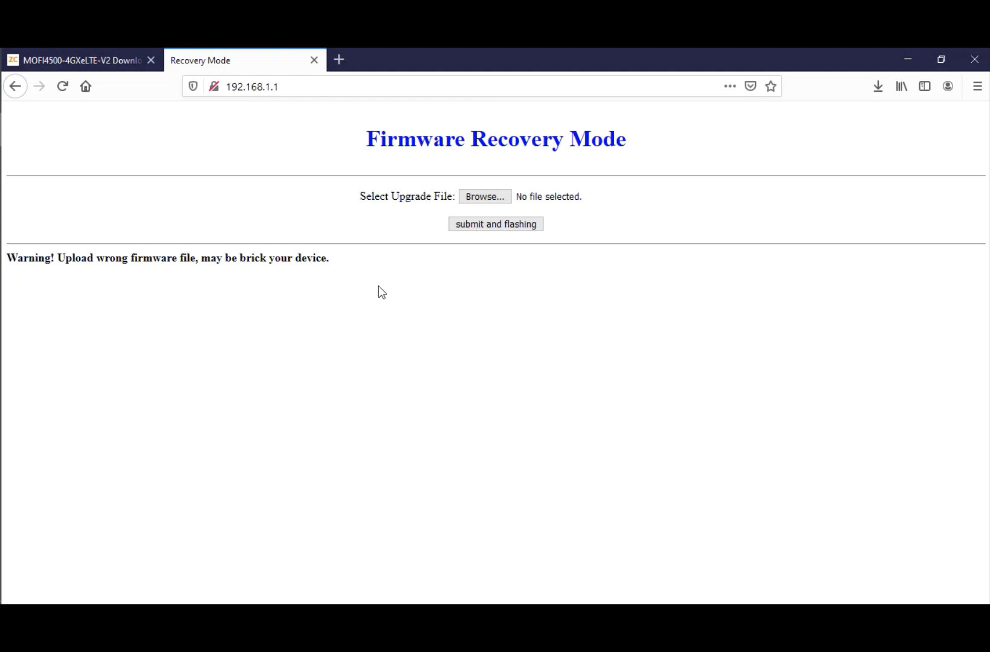
Step: Upload mofi4500_4GXeLTE_V2Firmware3_8_6std(1).bin and flash it until 'Upgrade Done!' appears
{"action": "left_click", "coordinate": [479, 201]}
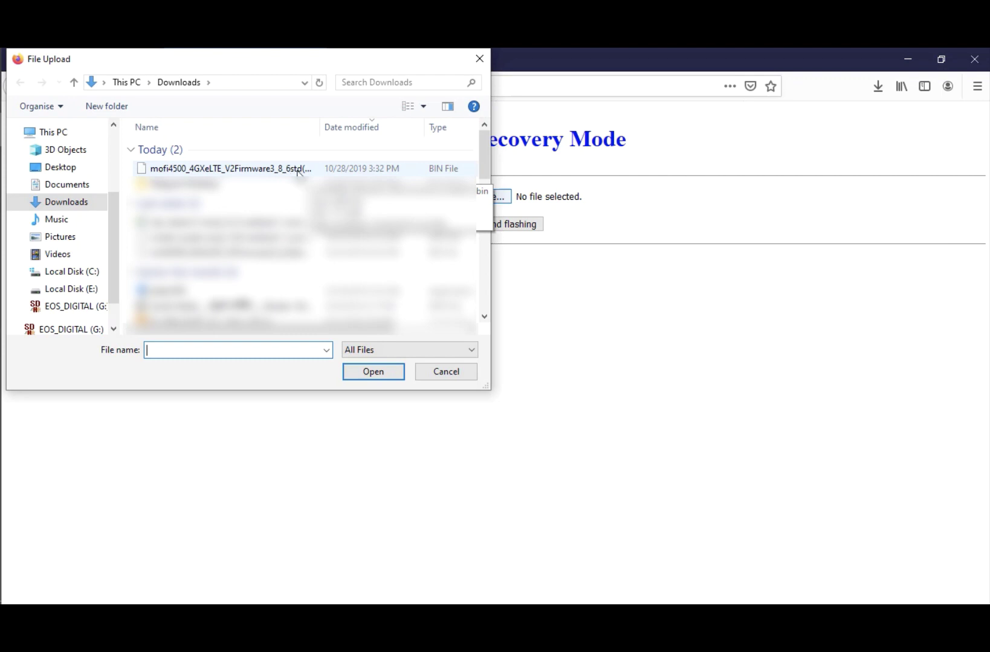
{"action": "double_click", "coordinate": [297, 171]}
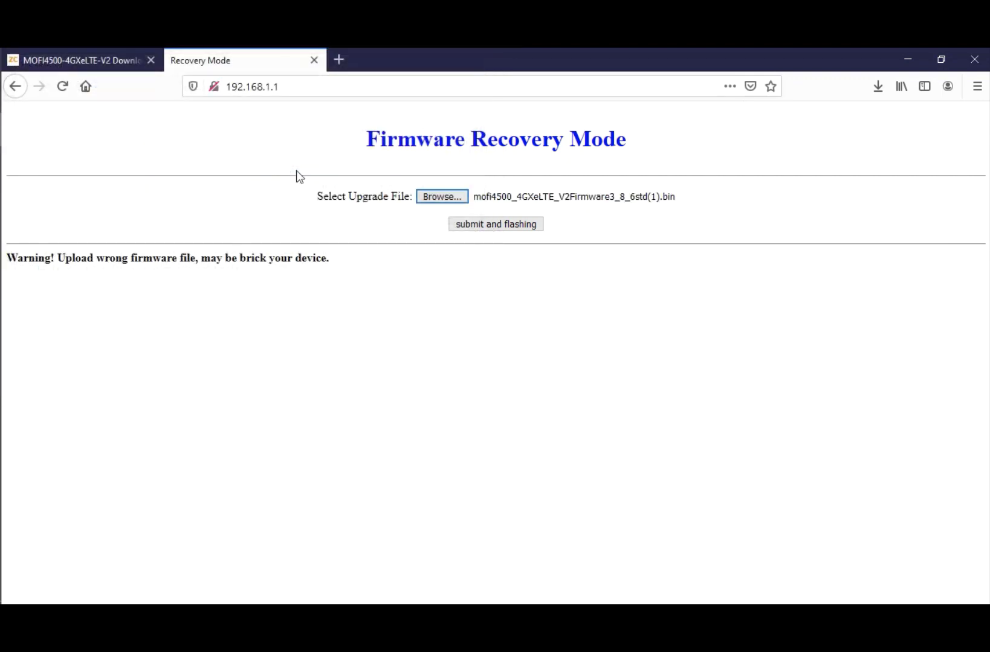
{"action": "left_click", "coordinate": [533, 224]}
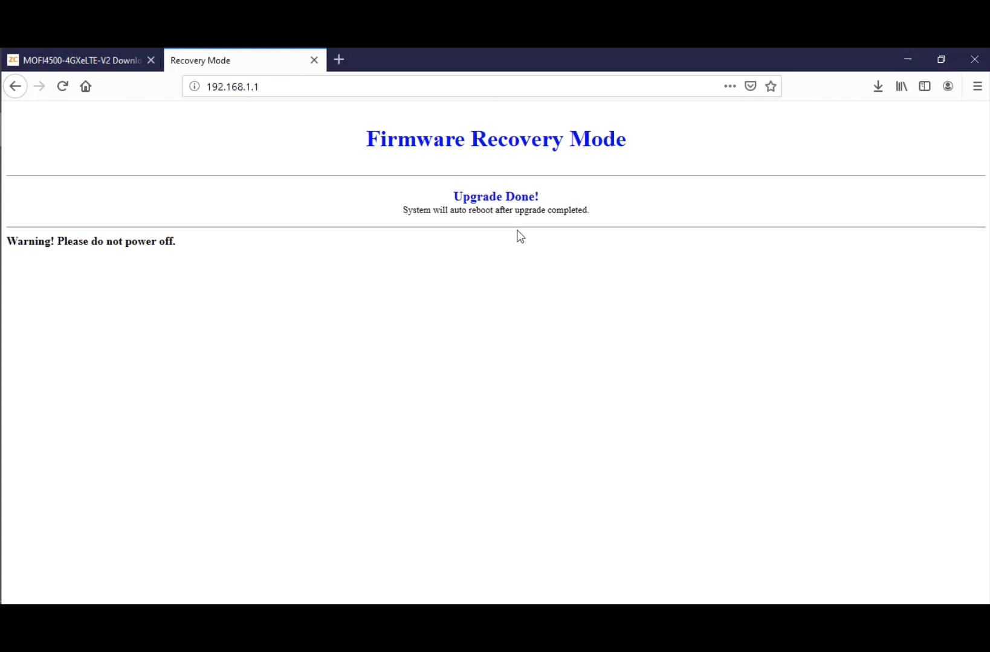
Step: Switch the Ethernet adapter's IPv4 to 'Obtain an IP address automatically' and close all network windows
{"action": "mouse_move", "coordinate": [5, 296]}
{"action": "left_click", "coordinate": [93, 337]}
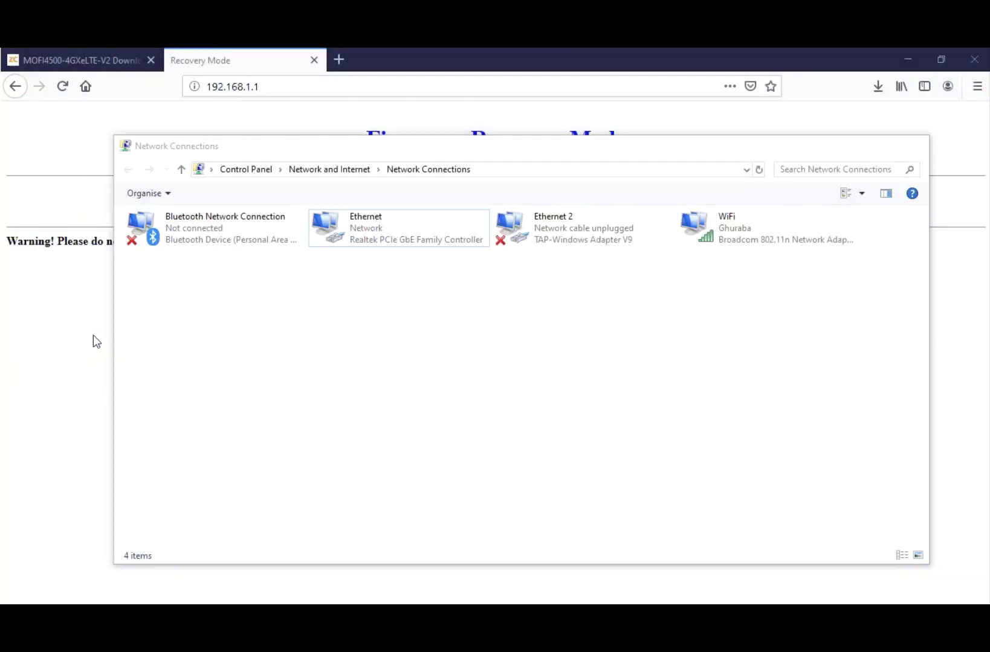
{"action": "right_click", "coordinate": [407, 239]}
{"action": "left_click", "coordinate": [465, 377]}
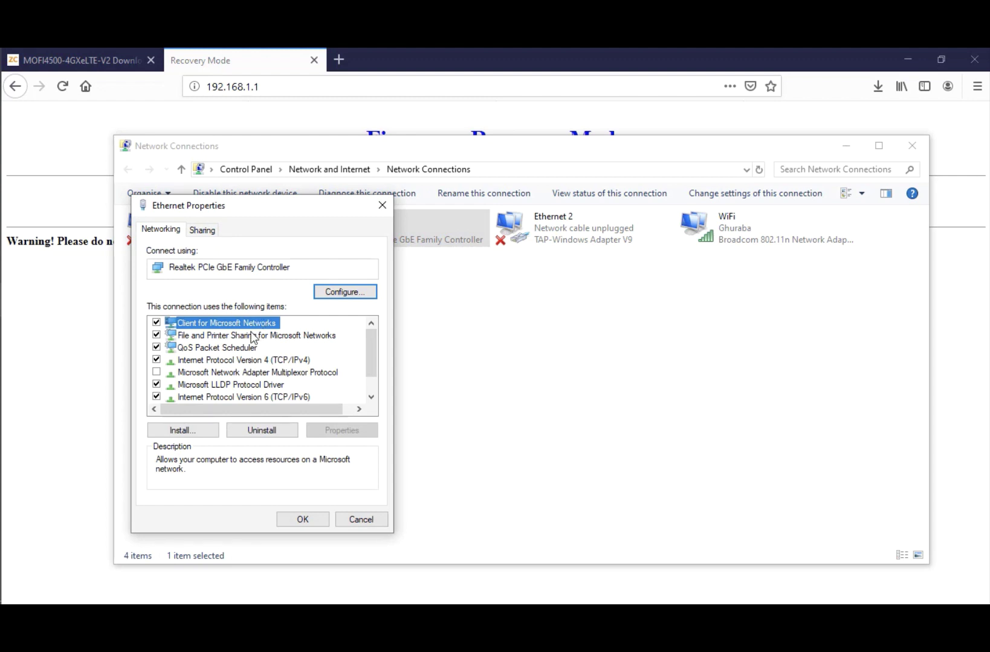
{"action": "left_click", "coordinate": [244, 361]}
{"action": "left_click", "coordinate": [342, 430]}
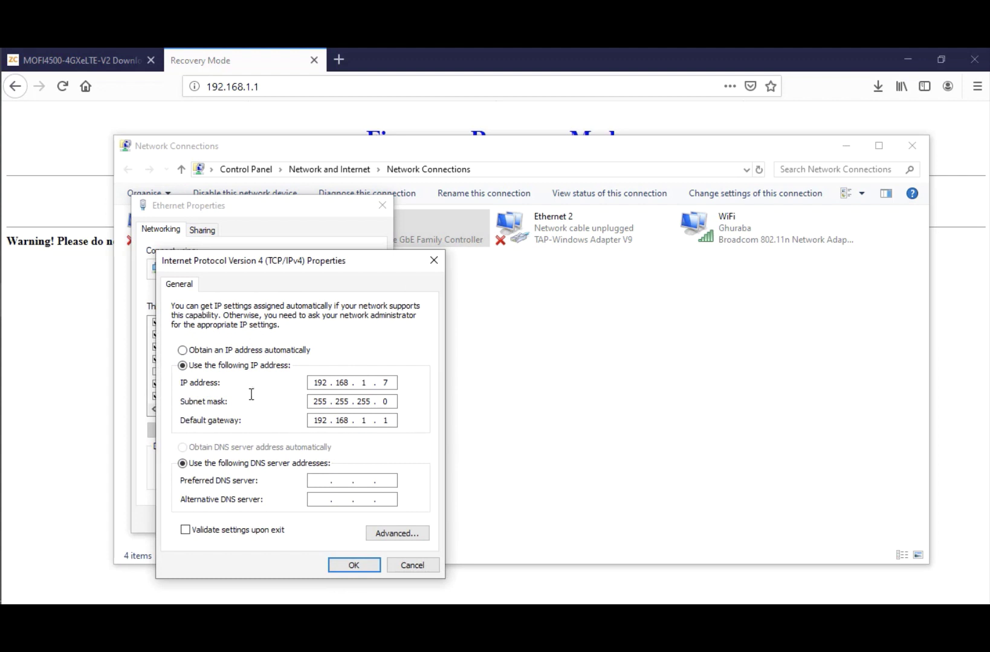
{"action": "left_click", "coordinate": [235, 351]}
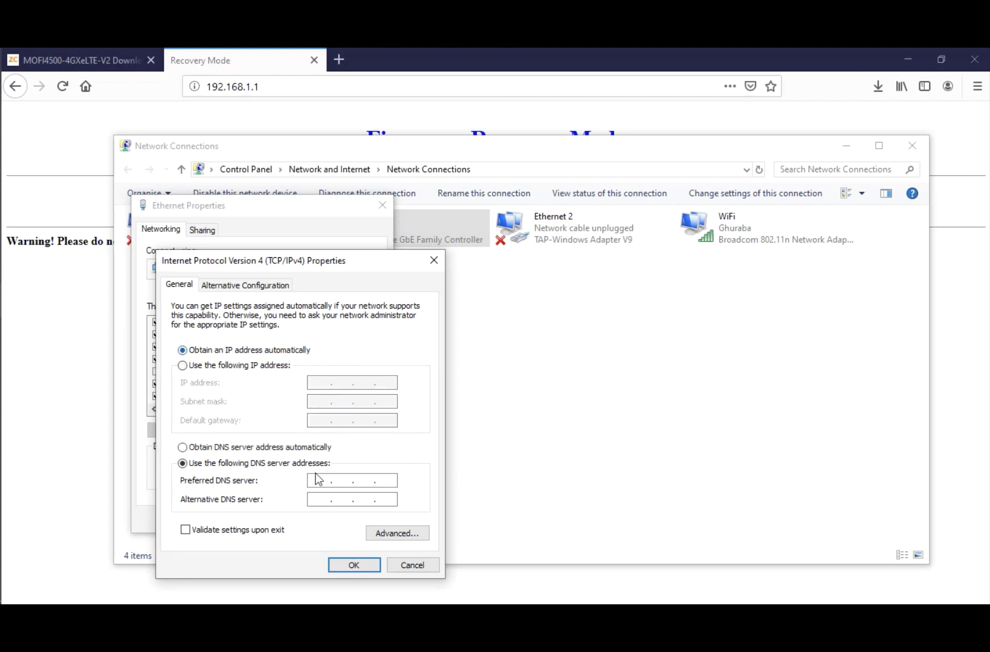
{"action": "left_click", "coordinate": [352, 566]}
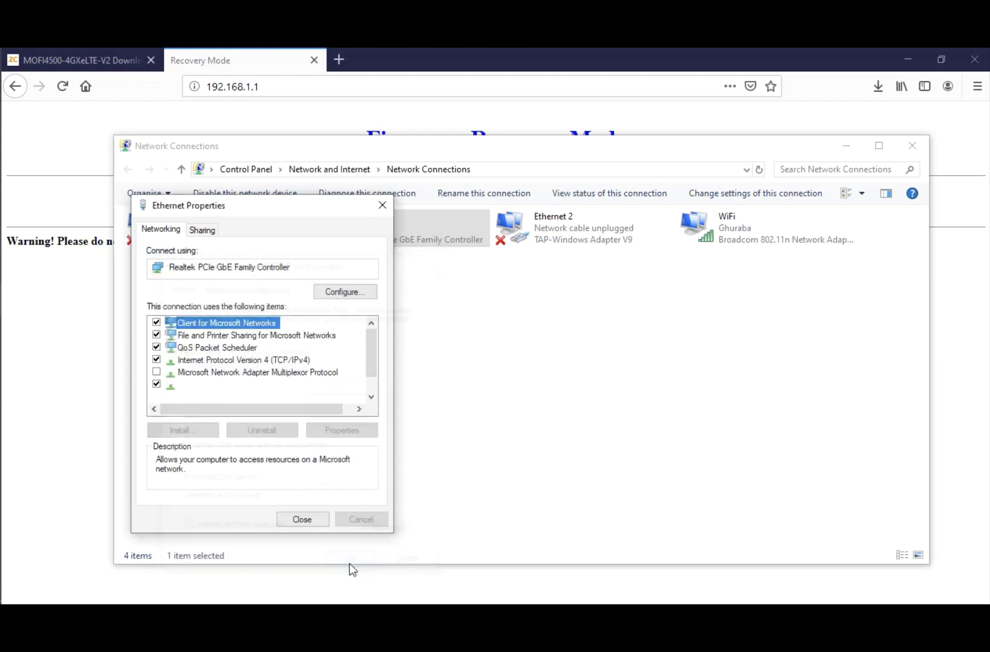
{"action": "left_click", "coordinate": [314, 522]}
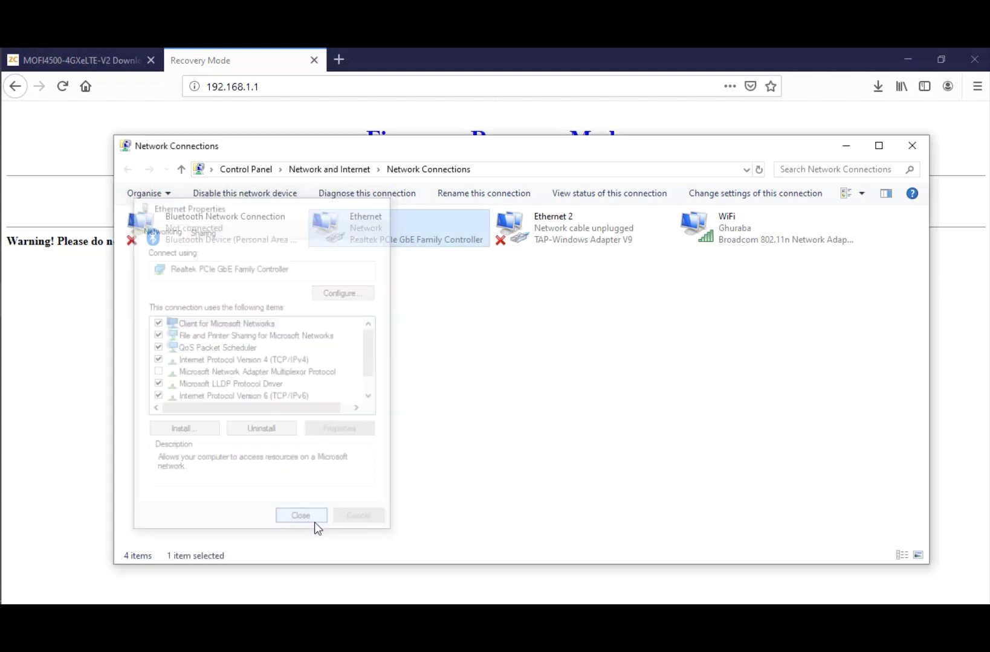
{"action": "left_click", "coordinate": [909, 146]}
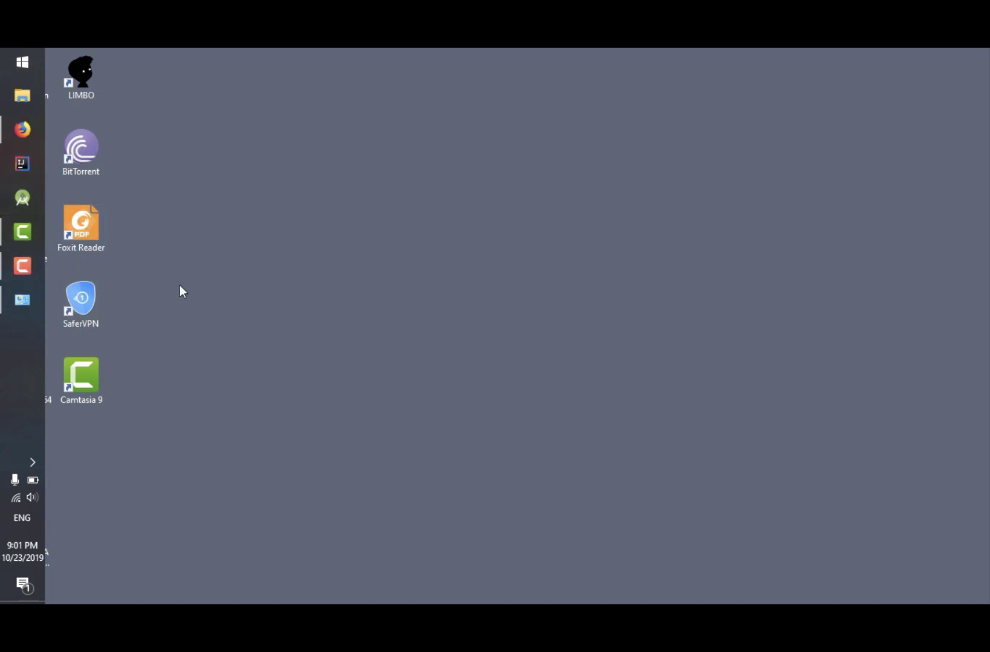
Step: Check the network connection status from the taskbar tray icon
{"action": "left_click", "coordinate": [16, 499]}
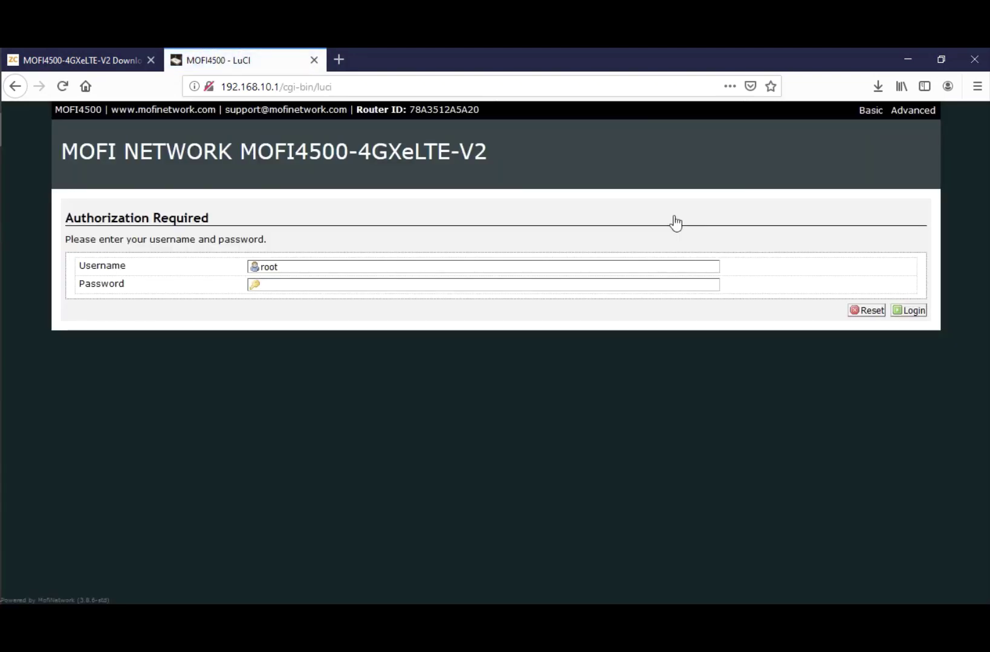
Step: Log in with the router admin password and view the Status page showing firmware 3.8.6-std
{"action": "type", "text": "admin"}
{"action": "key", "text": "Return"}
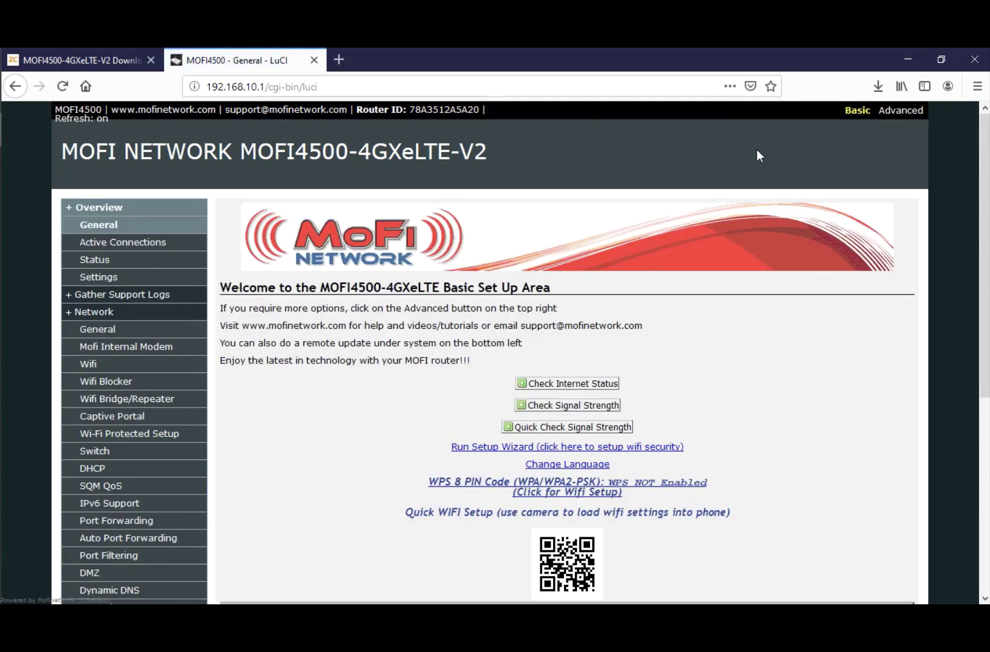
{"action": "left_click", "coordinate": [95, 261]}
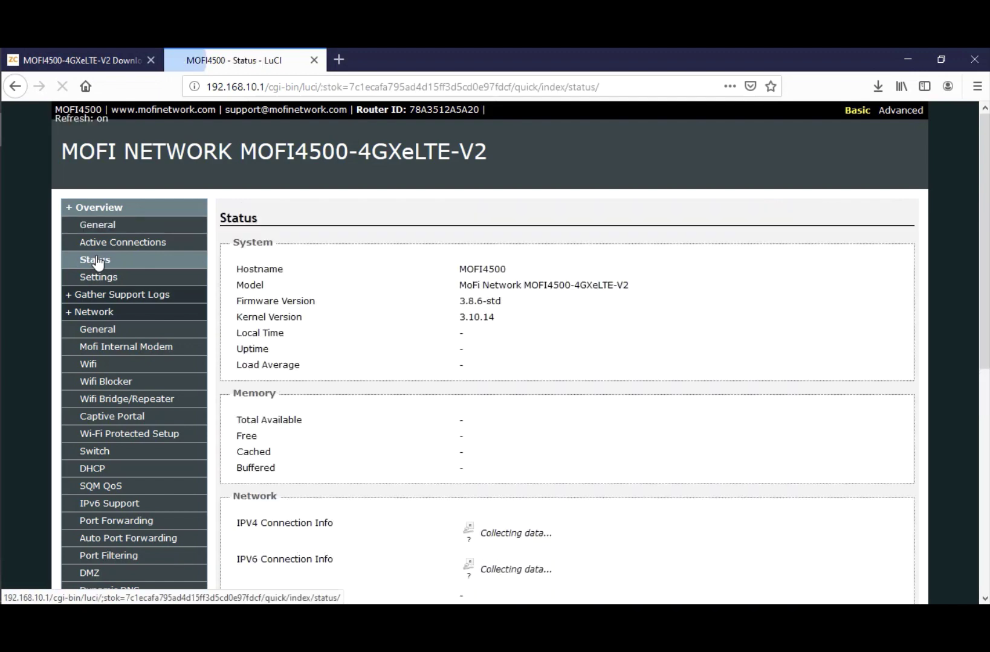